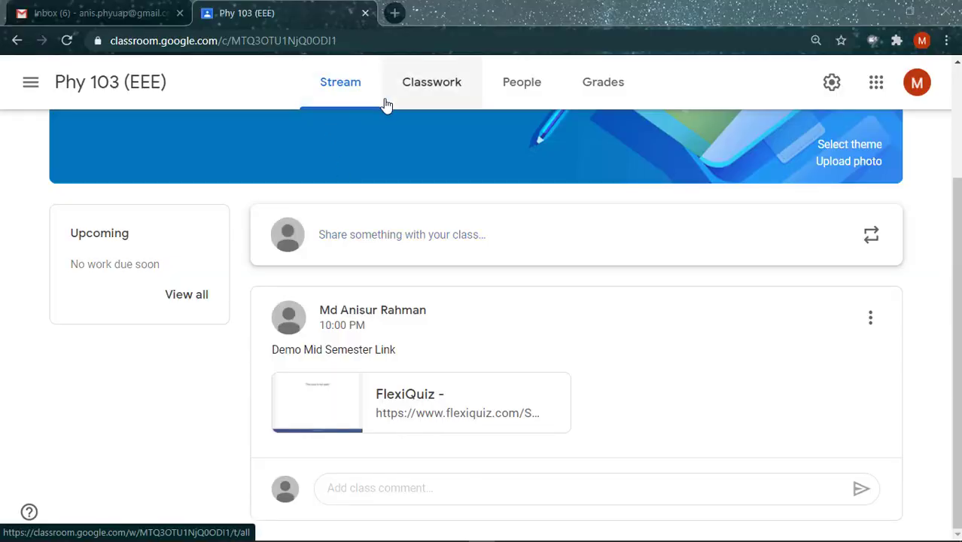
Step: Draw, then remove, a green box around Stream and a green arrow at the FlexiQuiz link
{"action": "mouse_move", "coordinate": [201, 536]}
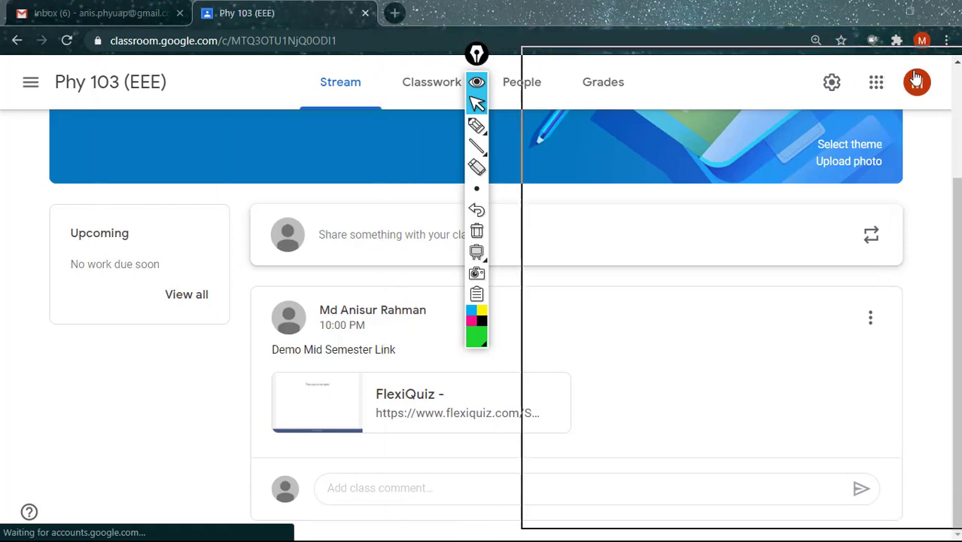
{"action": "mouse_move", "coordinate": [955, 151]}
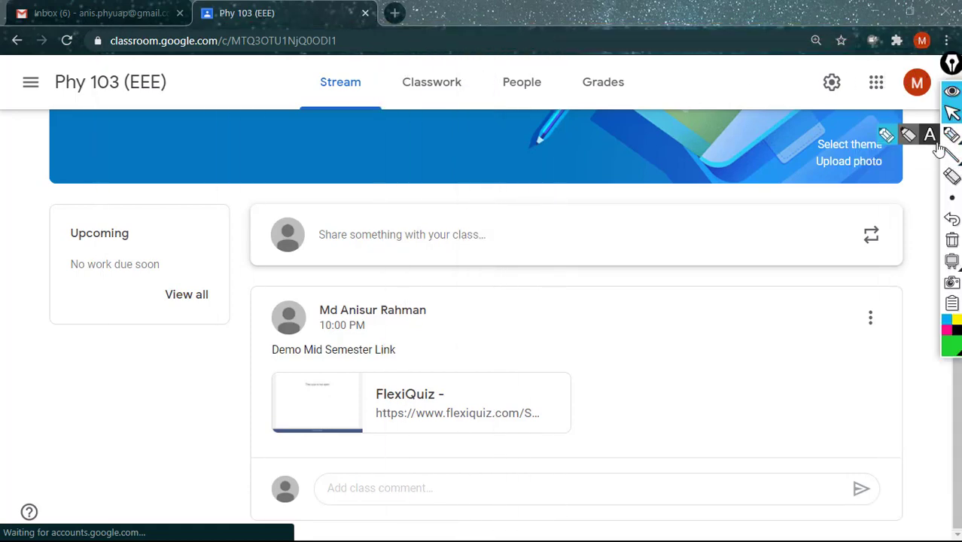
{"action": "left_click", "coordinate": [909, 156]}
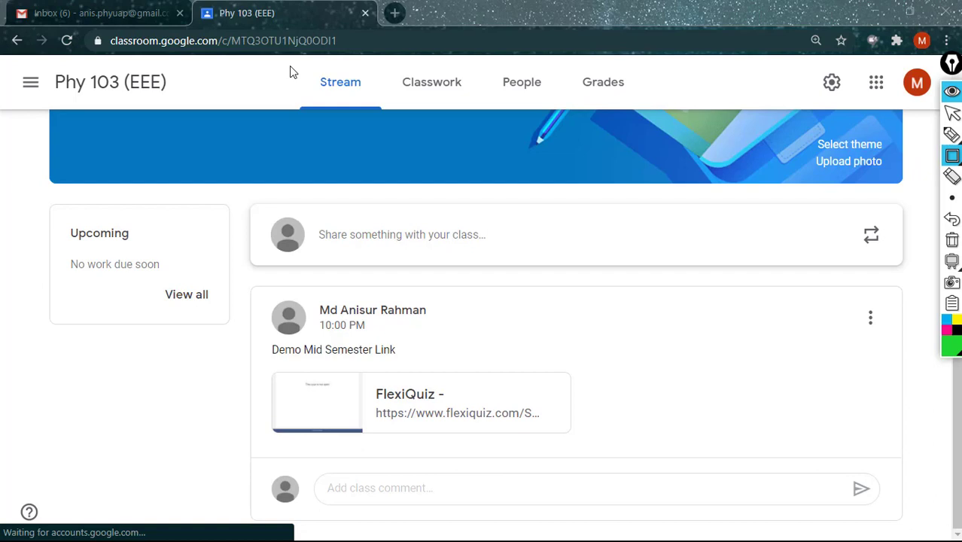
{"action": "left_click_drag", "start_coordinate": [300, 65], "coordinate": [381, 106]}
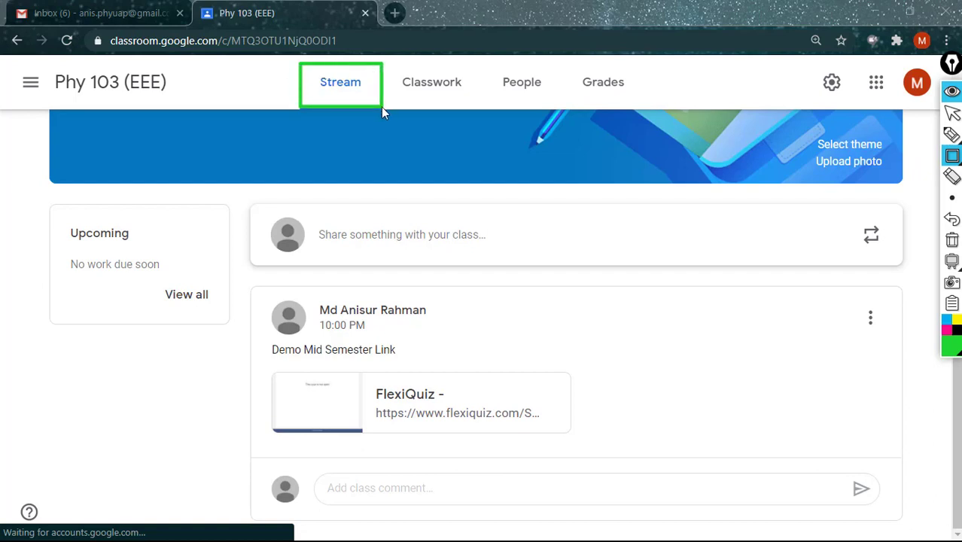
{"action": "left_click", "coordinate": [953, 219]}
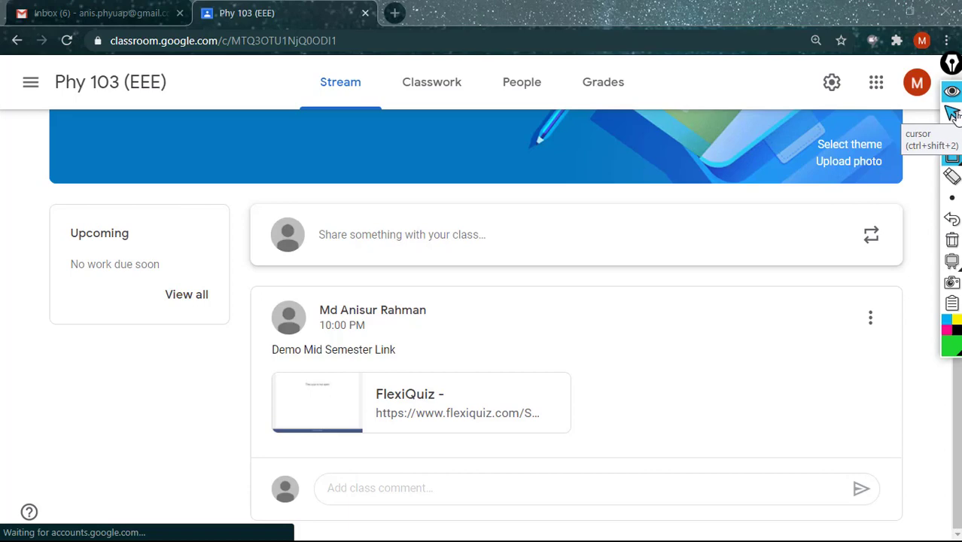
{"action": "left_click", "coordinate": [952, 158]}
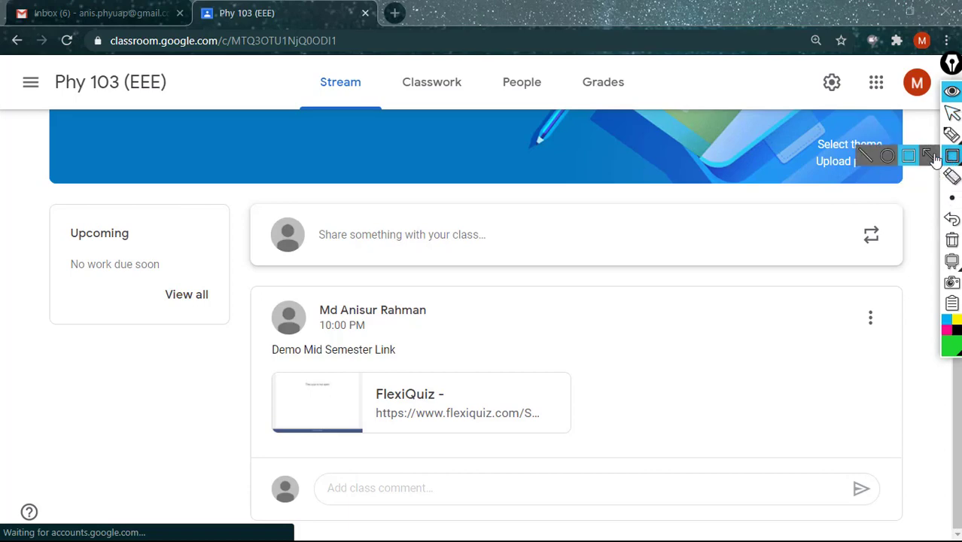
{"action": "left_click", "coordinate": [929, 155]}
{"action": "left_click_drag", "start_coordinate": [763, 408], "coordinate": [549, 414]}
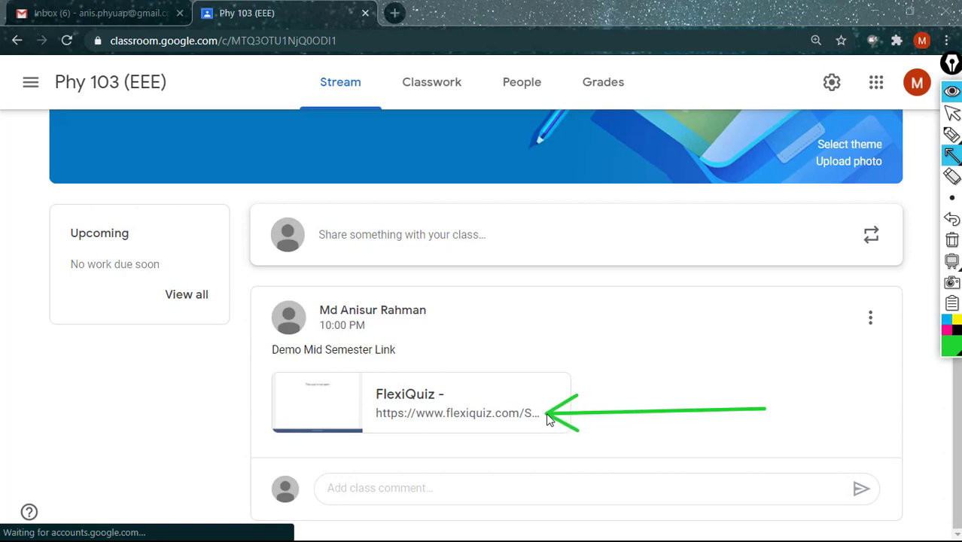
{"action": "left_click", "coordinate": [951, 219]}
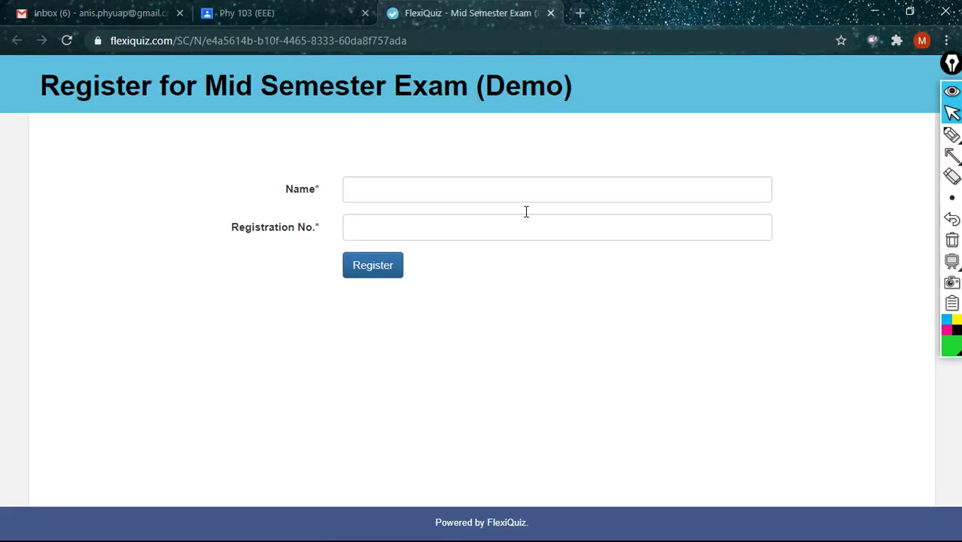
Step: Fill in the student's name and registration number on the registration form
{"action": "left_click", "coordinate": [522, 194]}
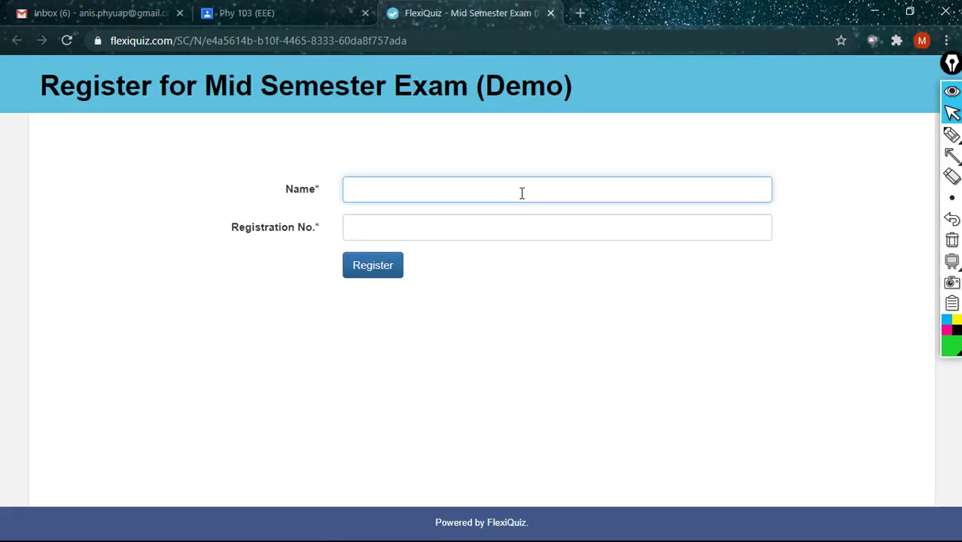
{"action": "left_click", "coordinate": [502, 223]}
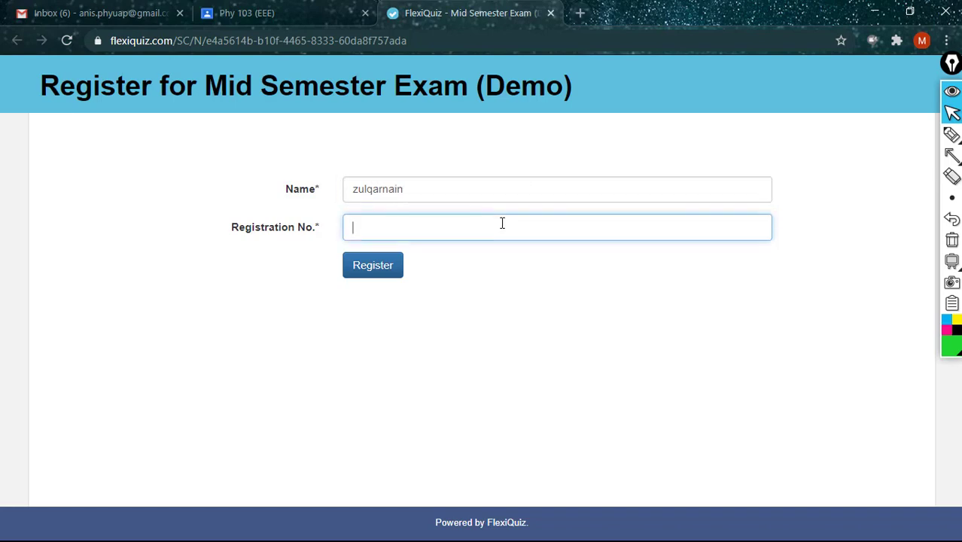
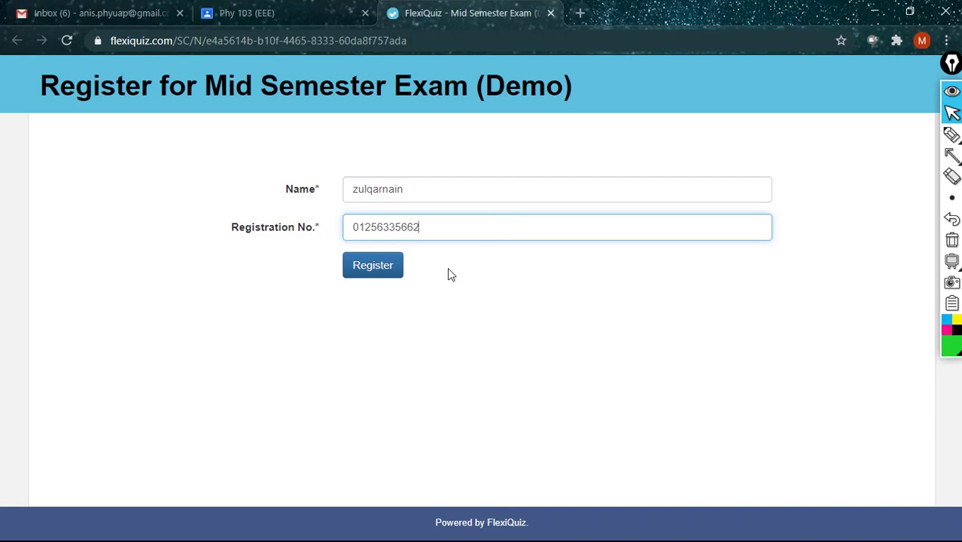
Step: Submit the registration and draw a box around the word 'three' in the exam instructions
{"action": "left_click", "coordinate": [379, 272]}
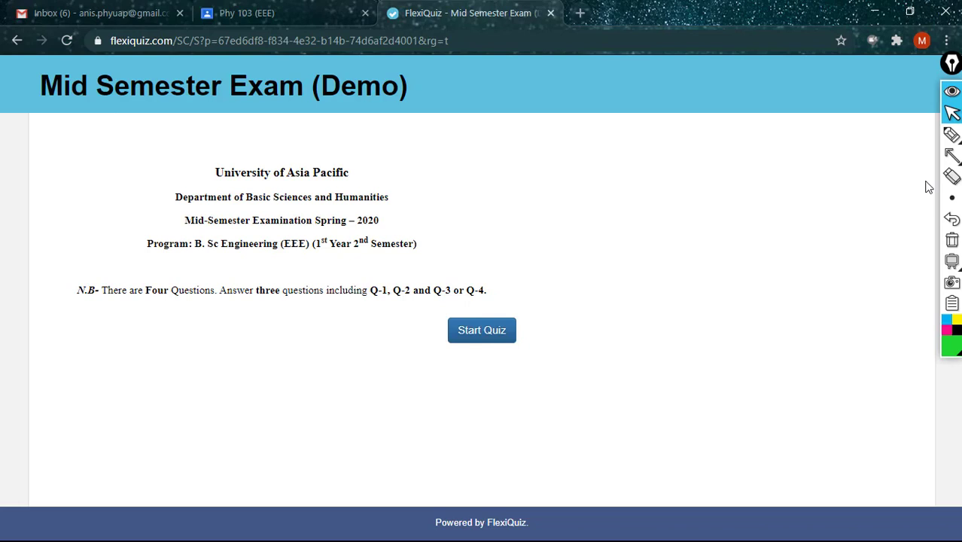
{"action": "mouse_move", "coordinate": [950, 156]}
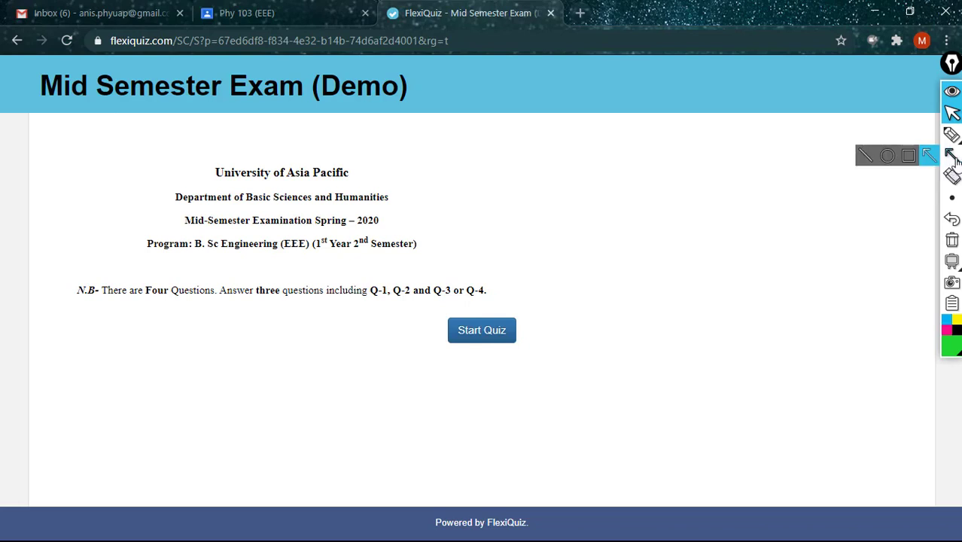
{"action": "left_click", "coordinate": [909, 155]}
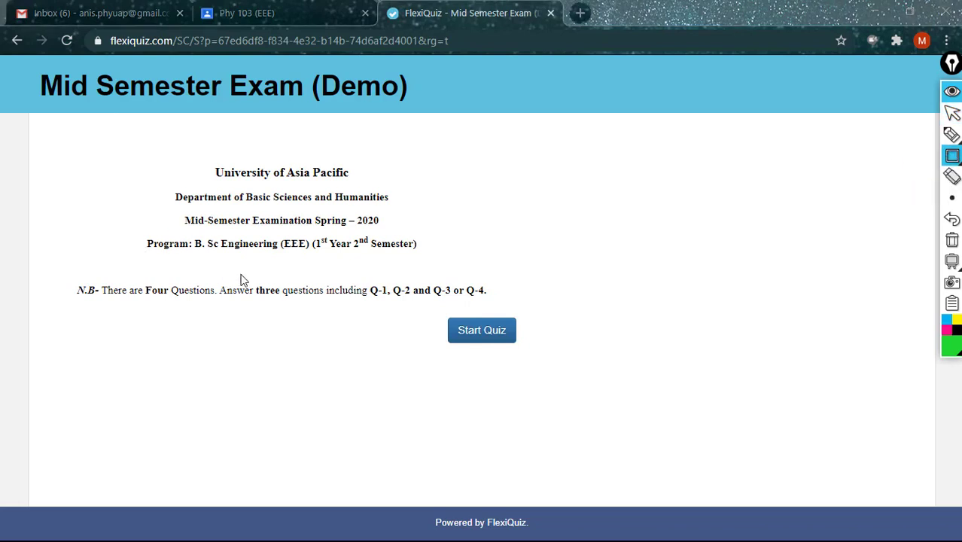
{"action": "left_click_drag", "start_coordinate": [260, 283], "coordinate": [288, 314]}
Step: Box 'three', Q-1, Q-2, Q-3, Q-4 and 'or' in turn, removing each box
{"action": "mouse_move", "coordinate": [952, 158]}
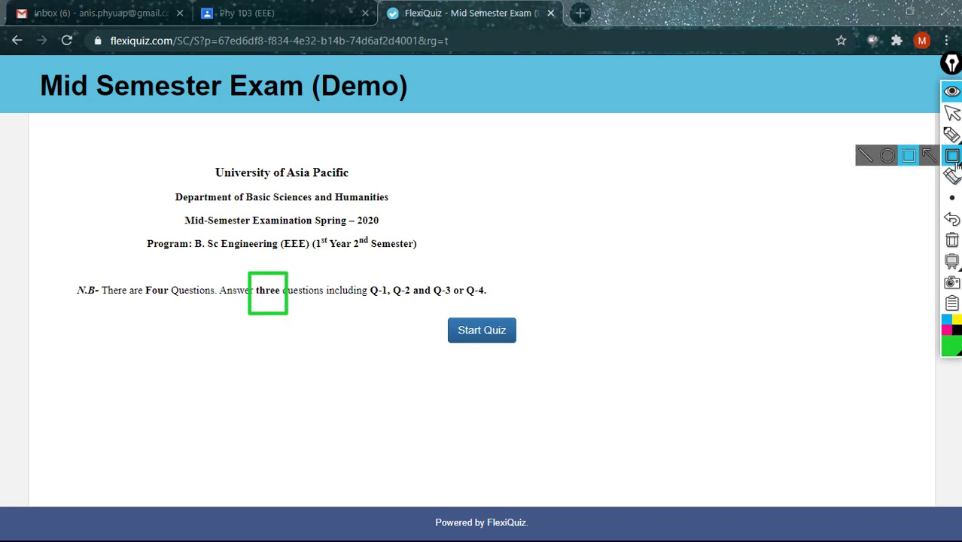
{"action": "left_click", "coordinate": [952, 218]}
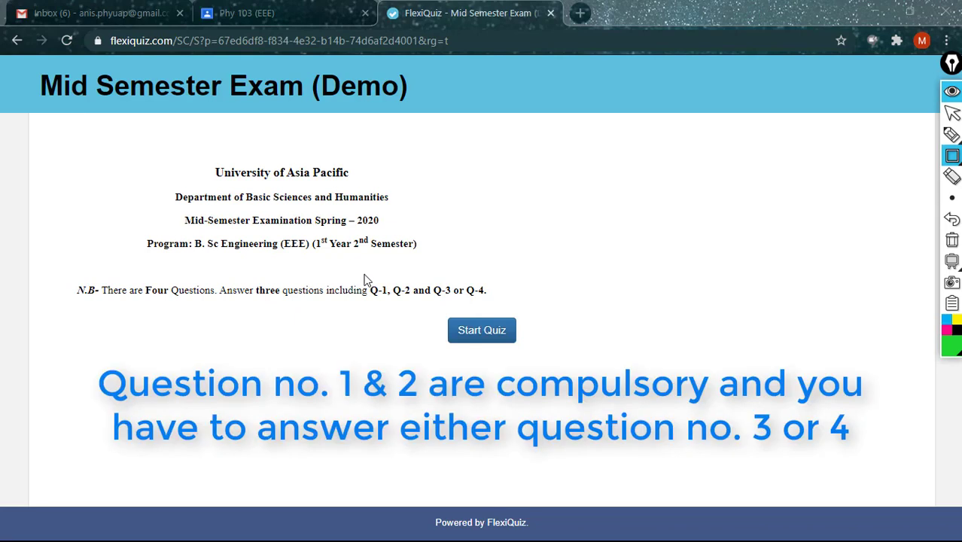
{"action": "left_click_drag", "start_coordinate": [363, 274], "coordinate": [391, 302]}
{"action": "left_click", "coordinate": [952, 218]}
{"action": "left_click_drag", "start_coordinate": [387, 274], "coordinate": [414, 312]}
{"action": "left_click", "coordinate": [951, 219]}
{"action": "left_click_drag", "start_coordinate": [429, 276], "coordinate": [454, 309]}
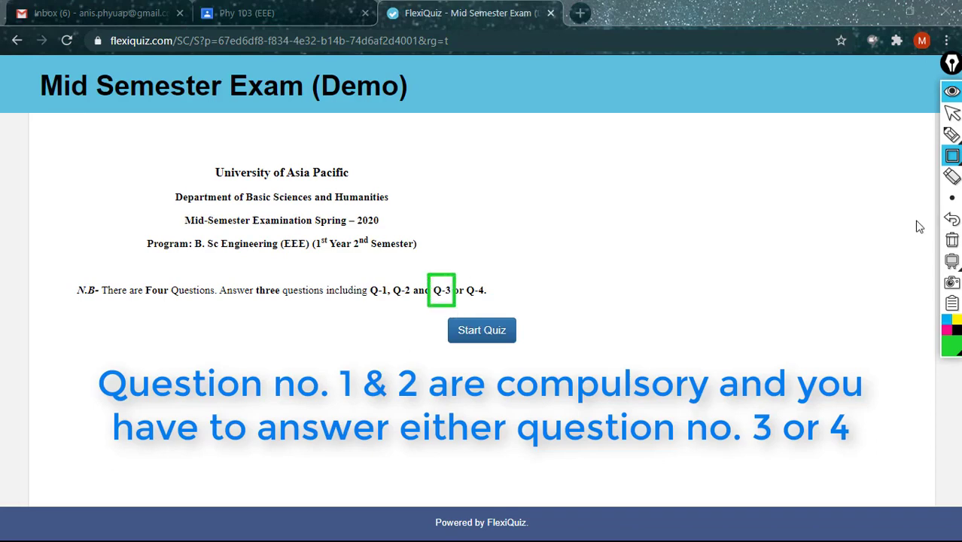
{"action": "left_click", "coordinate": [950, 219]}
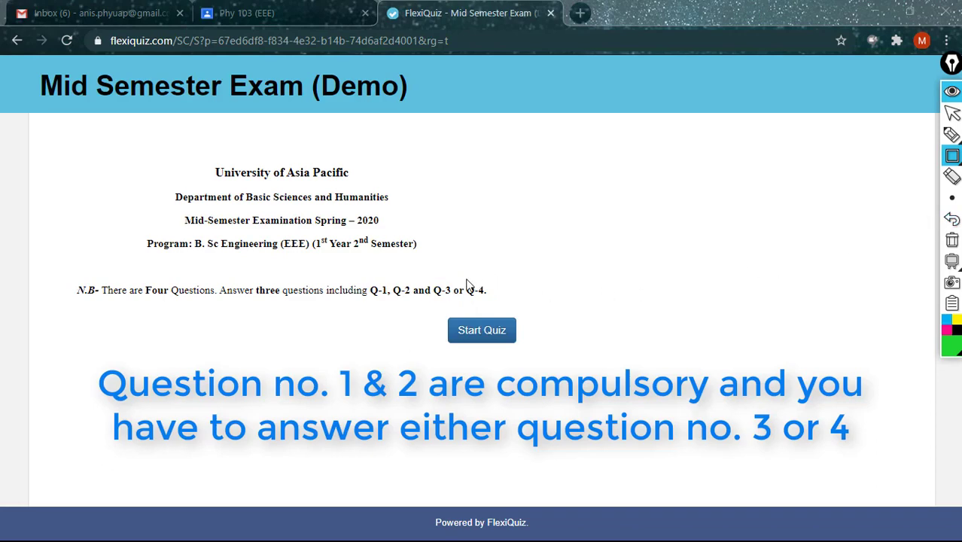
{"action": "left_click_drag", "start_coordinate": [464, 279], "coordinate": [492, 302]}
{"action": "left_click", "coordinate": [951, 221]}
{"action": "mouse_move", "coordinate": [454, 281]}
{"action": "left_mouse_down"}
{"action": "mouse_move", "coordinate": [471, 314]}
{"action": "mouse_move", "coordinate": [465, 304]}
{"action": "left_mouse_up"}
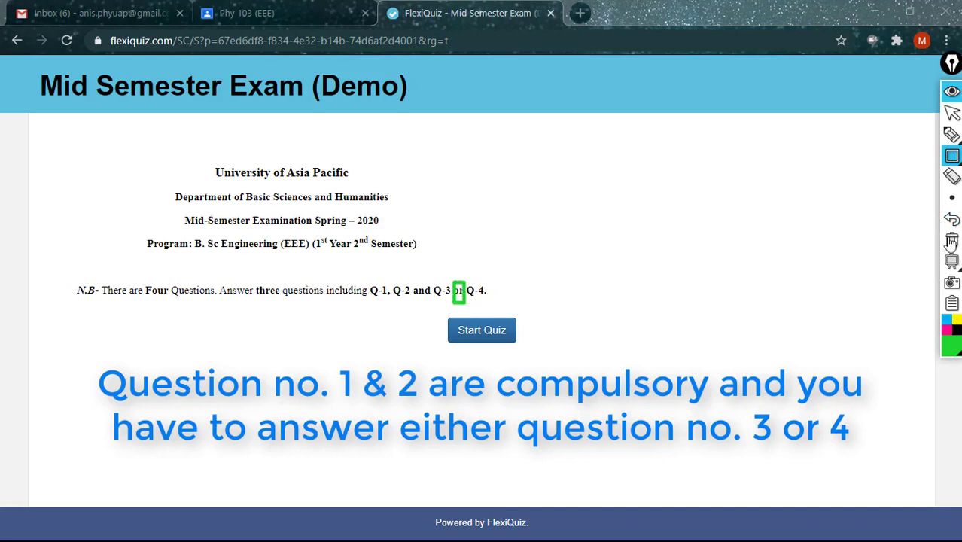
{"action": "left_click", "coordinate": [951, 221]}
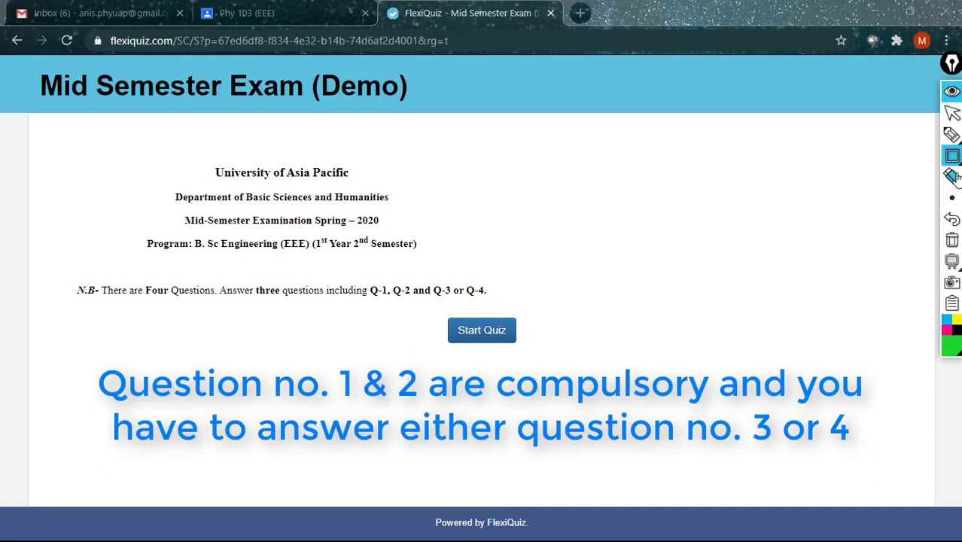
Step: Draw a small green arrow, erase it, and leave annotation mode
{"action": "left_click", "coordinate": [929, 155]}
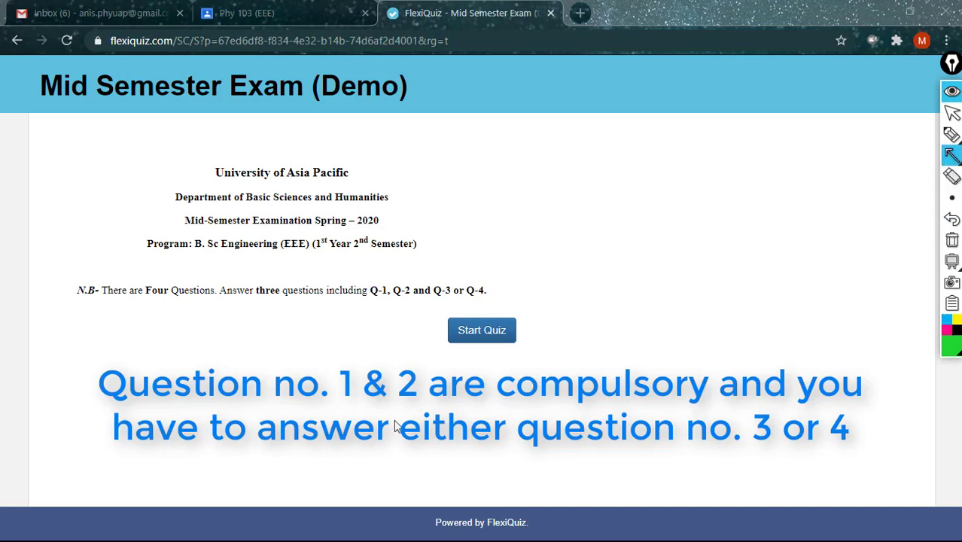
{"action": "left_click_drag", "start_coordinate": [389, 410], "coordinate": [456, 298]}
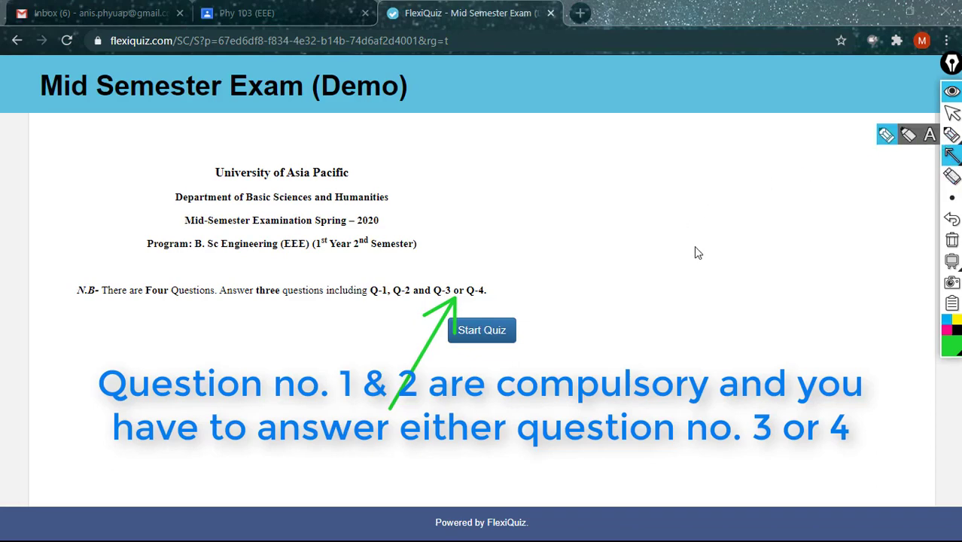
{"action": "left_click", "coordinate": [955, 238]}
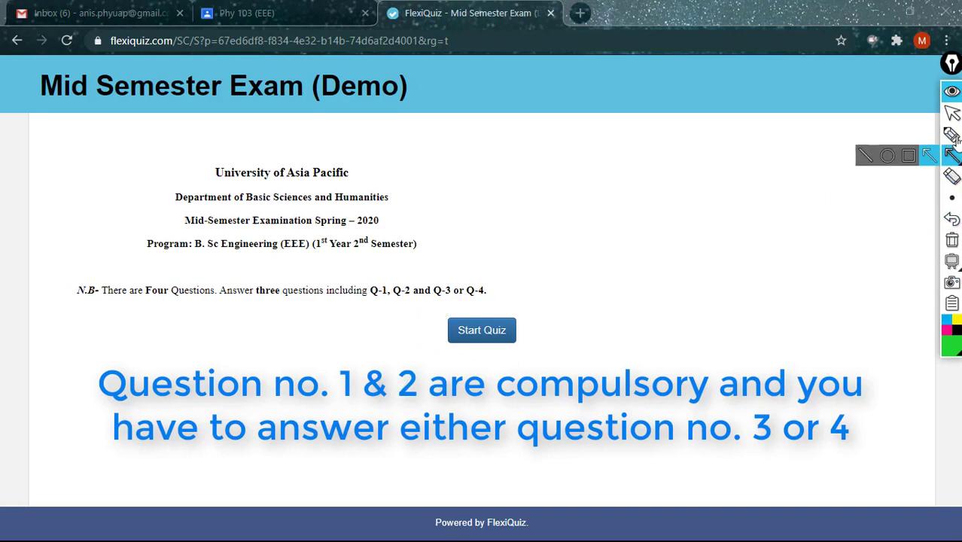
{"action": "left_click", "coordinate": [952, 111]}
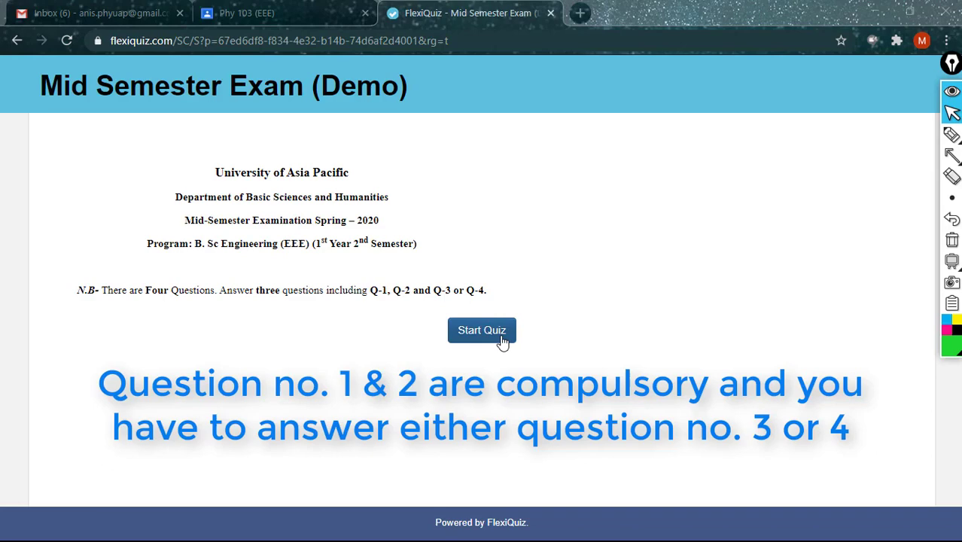
Step: Start the quiz, answer 'conserved' and 1780s, and type 'Electric field is' as the third answer
{"action": "left_click", "coordinate": [500, 338]}
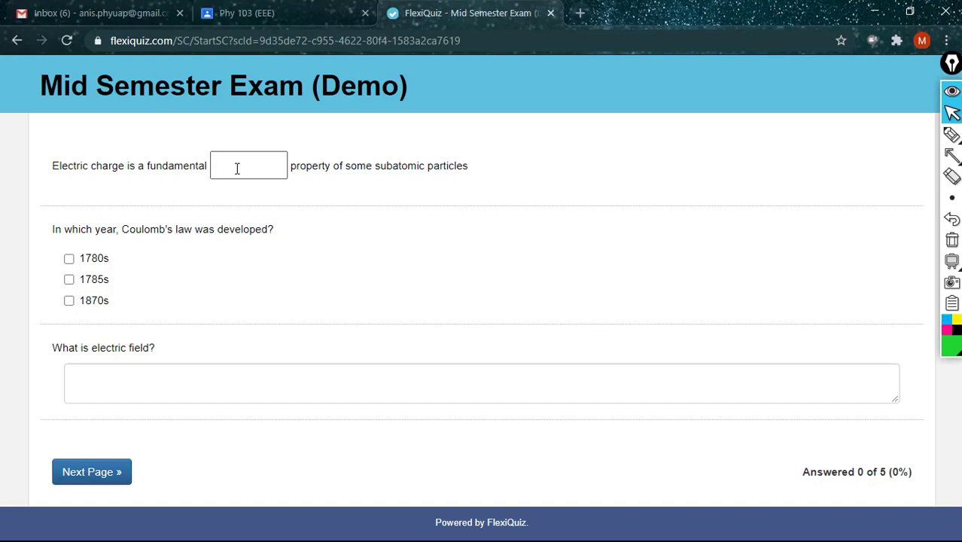
{"action": "left_click", "coordinate": [243, 165]}
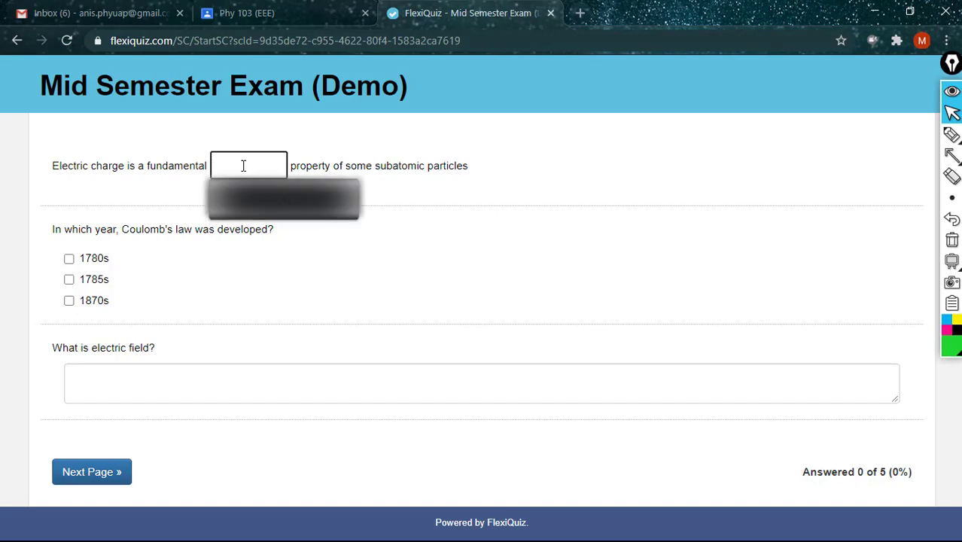
{"action": "left_click", "coordinate": [316, 197]}
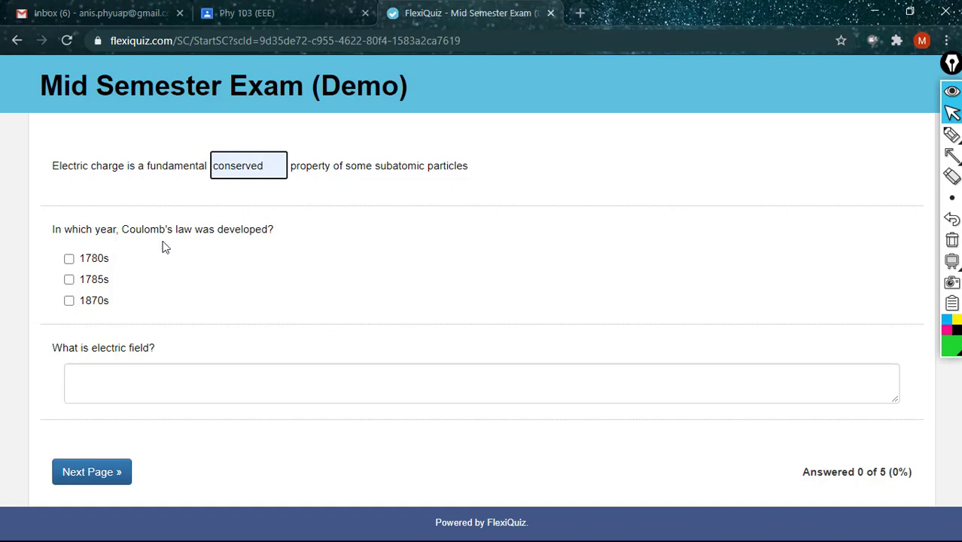
{"action": "left_click", "coordinate": [68, 260]}
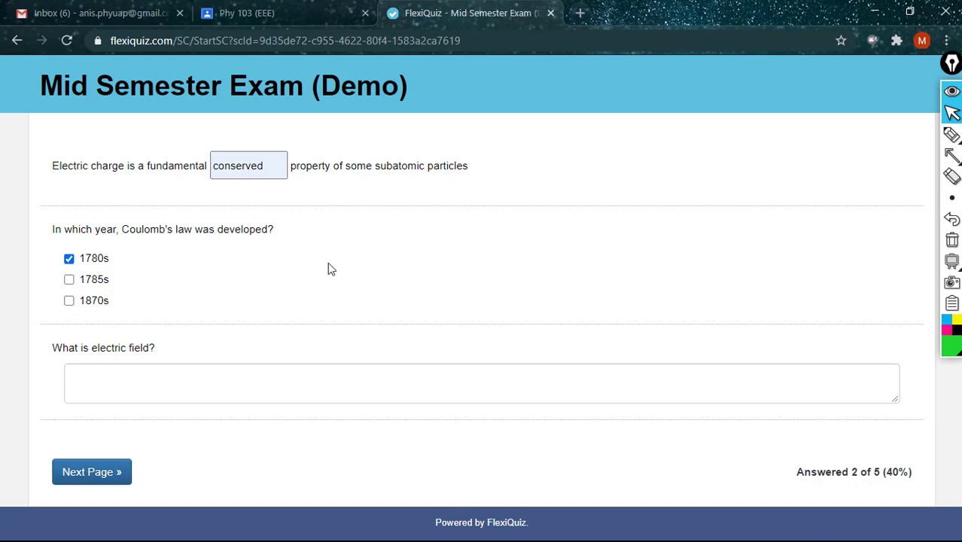
{"action": "left_click", "coordinate": [172, 375]}
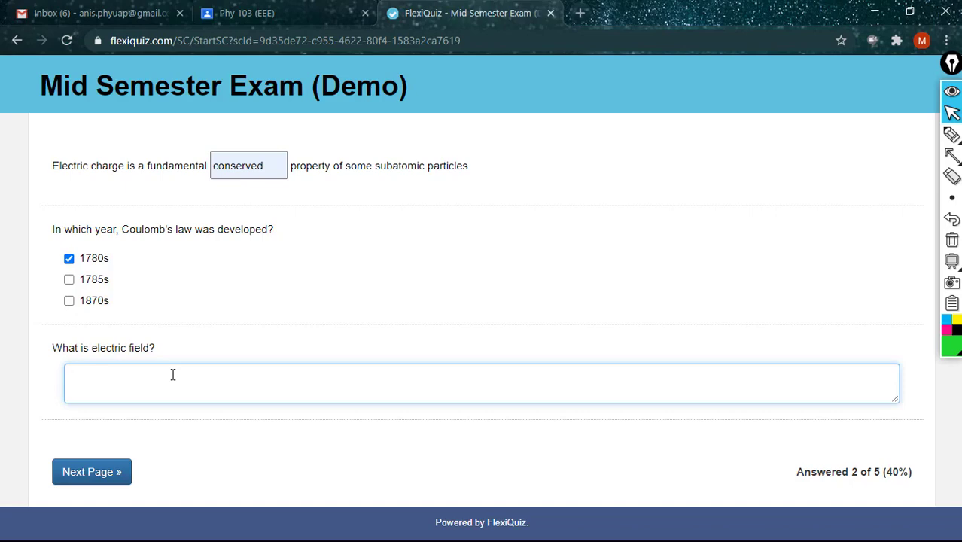
{"action": "type", "text": "Electric field is ......................"}
Step: Go to the next question page, draw an arrow at question 3, then undo it
{"action": "left_click", "coordinate": [73, 481]}
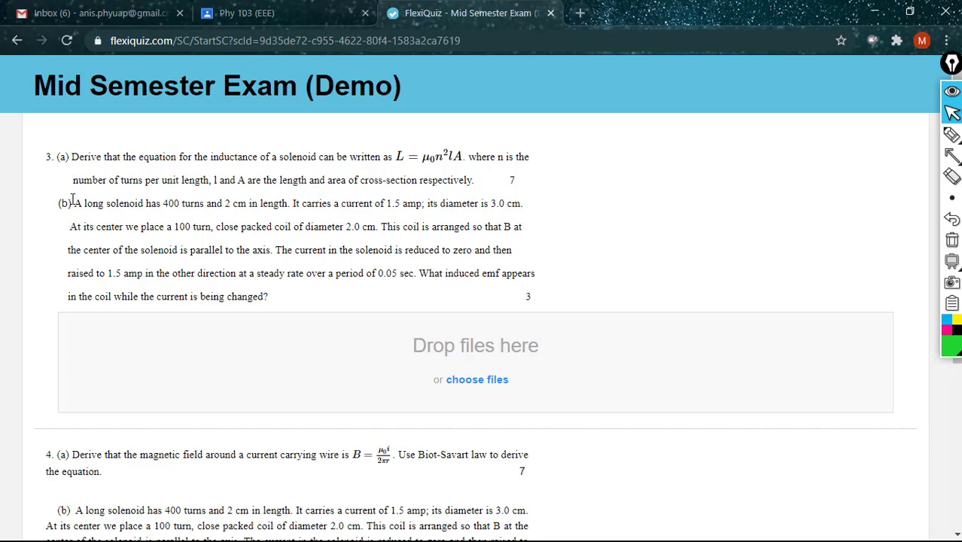
{"action": "left_click", "coordinate": [951, 154]}
{"action": "mouse_move", "coordinate": [697, 331]}
{"action": "left_mouse_down"}
{"action": "mouse_move", "coordinate": [157, 214]}
{"action": "mouse_move", "coordinate": [60, 159]}
{"action": "mouse_move", "coordinate": [73, 299]}
{"action": "mouse_move", "coordinate": [17, 453]}
{"action": "mouse_move", "coordinate": [81, 455]}
{"action": "mouse_move", "coordinate": [68, 509]}
{"action": "mouse_move", "coordinate": [78, 516]}
{"action": "mouse_move", "coordinate": [41, 506]}
{"action": "mouse_move", "coordinate": [185, 441]}
{"action": "mouse_move", "coordinate": [707, 293]}
{"action": "mouse_move", "coordinate": [701, 242]}
{"action": "left_mouse_up"}
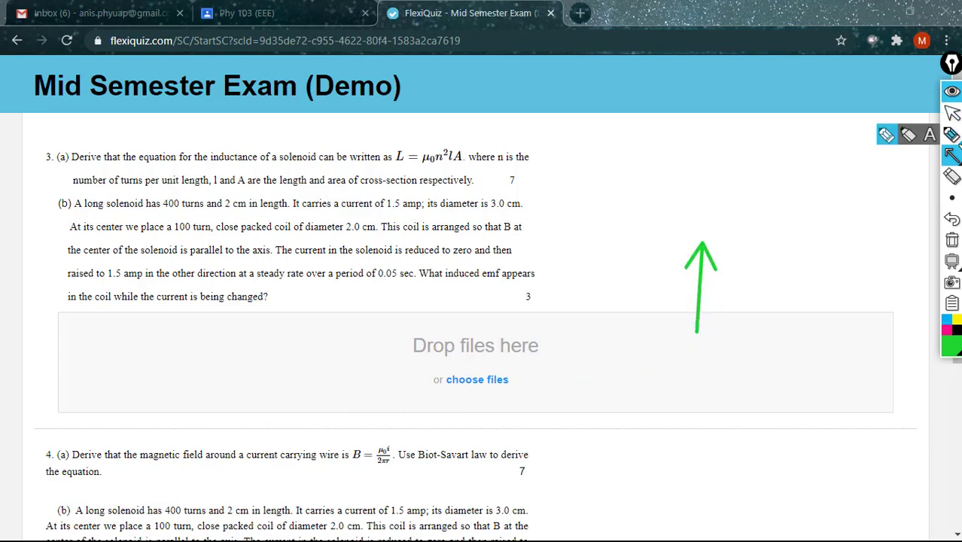
{"action": "left_click", "coordinate": [952, 220]}
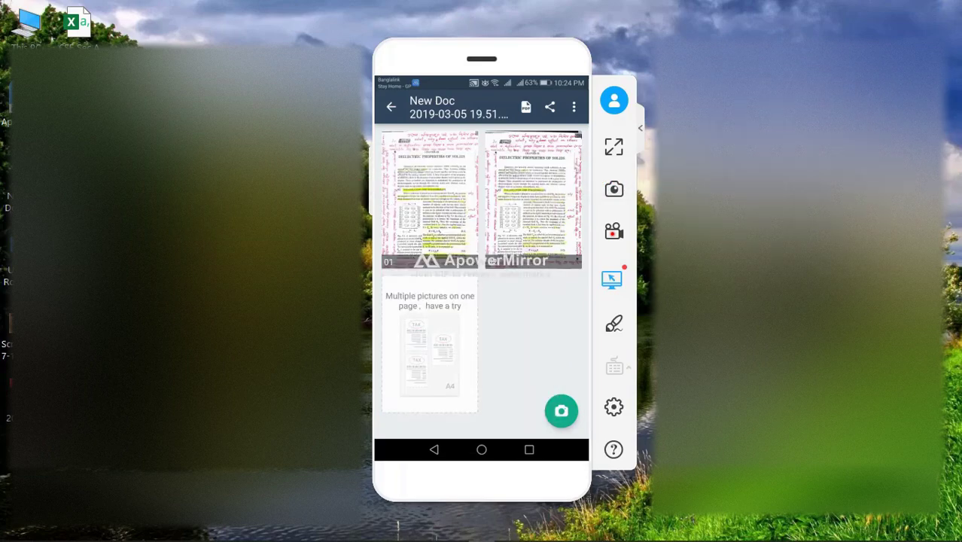
Step: Send New Doc 2019-03-05 19.51.11.pdf from the mirrored phone to the PC desktop via Bluetooth
{"action": "mouse_move", "coordinate": [398, 539]}
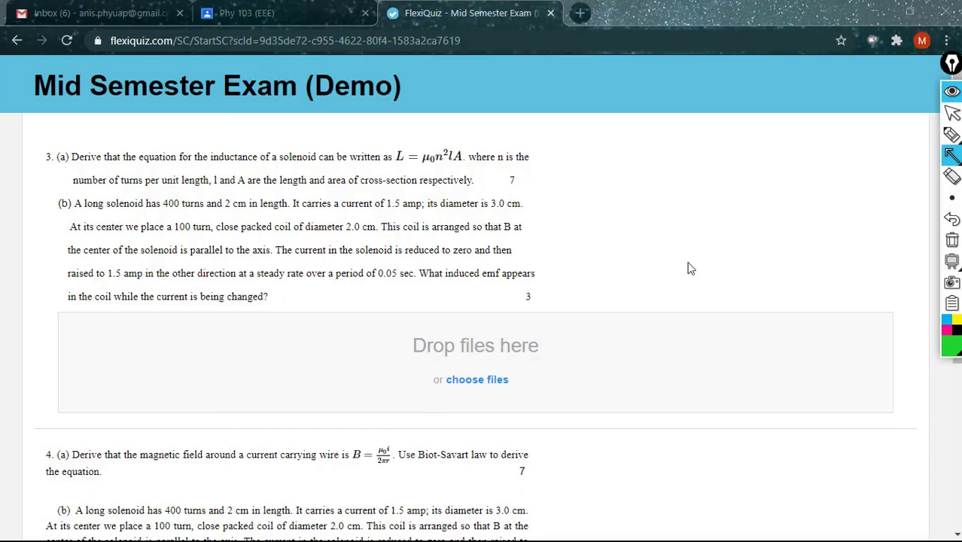
Step: Upload the scanned answer PDF from the Desktop under question 3 and dismiss the alert
{"action": "left_click", "coordinate": [951, 112]}
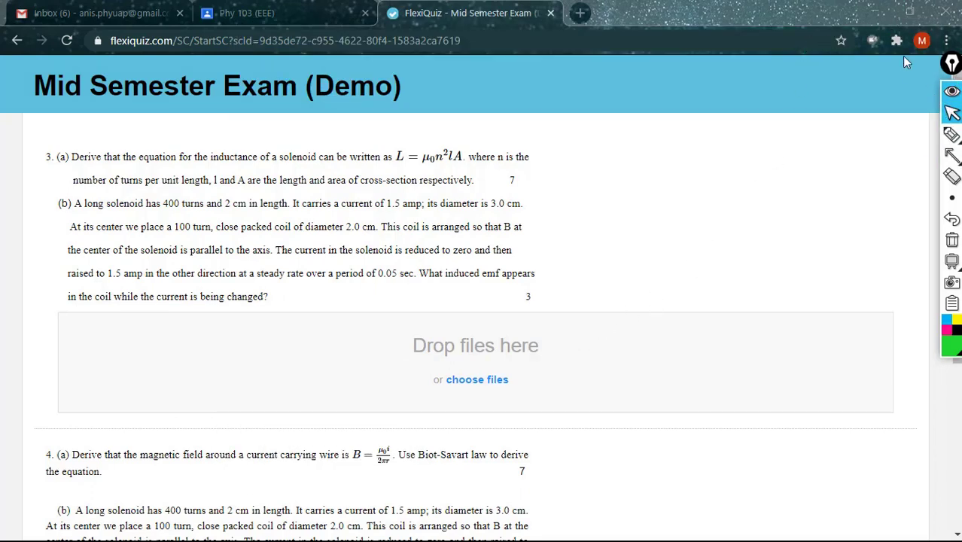
{"action": "left_click", "coordinate": [873, 10]}
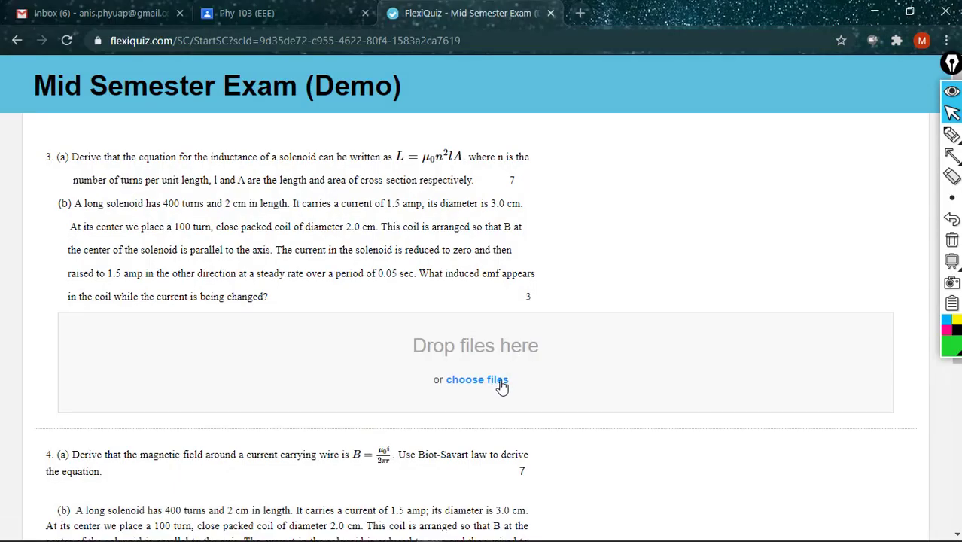
{"action": "left_click", "coordinate": [500, 382]}
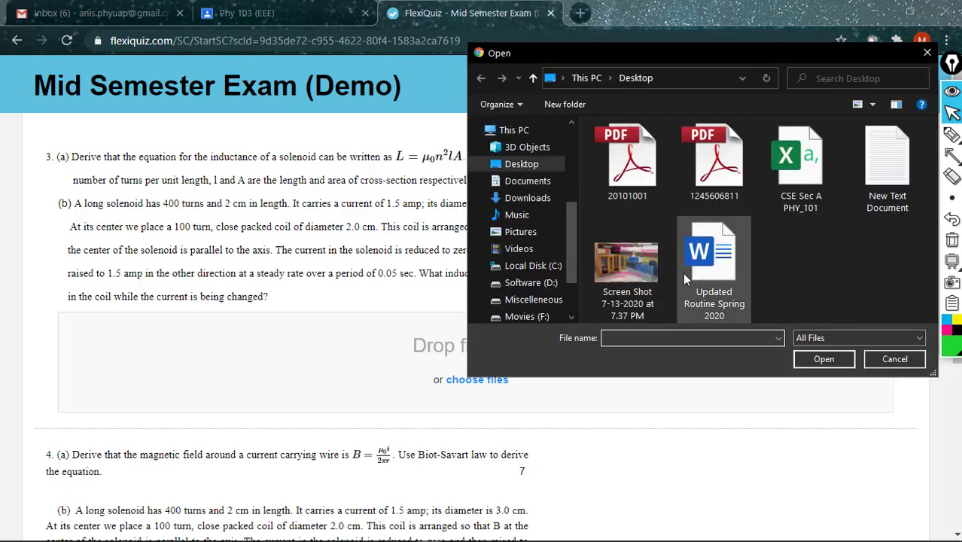
{"action": "left_click", "coordinate": [727, 188]}
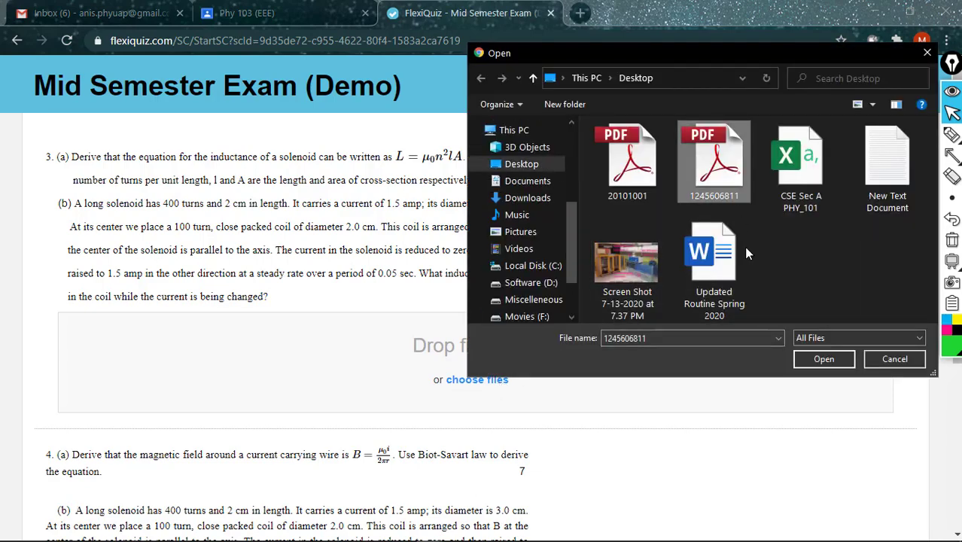
{"action": "left_click", "coordinate": [821, 358]}
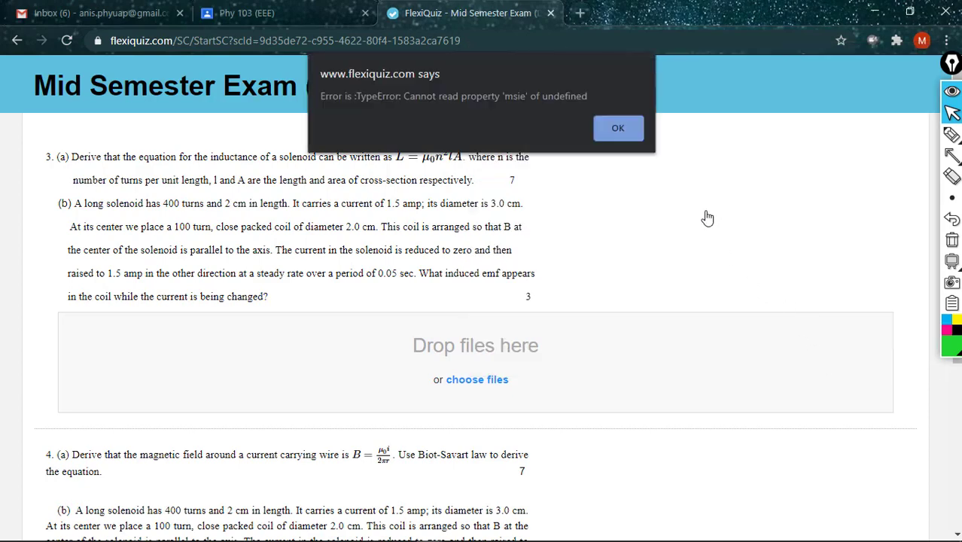
{"action": "left_click", "coordinate": [633, 132]}
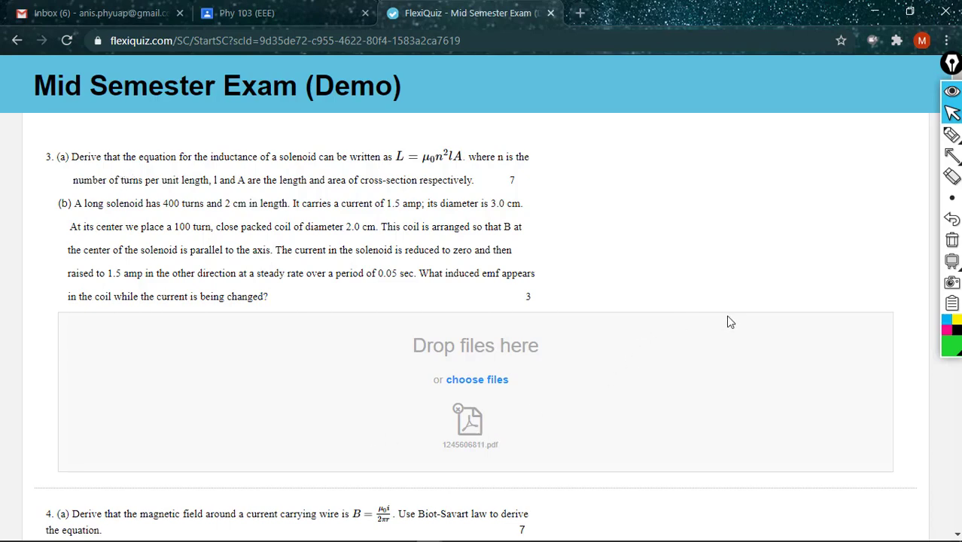
Step: Submit and confirm the exam responses, then close the FlexiQuiz tab
{"action": "scroll", "coordinate": [725, 315], "scroll_direction": "down", "scroll_amount": 3}
{"action": "scroll", "coordinate": [729, 316], "scroll_direction": "down", "scroll_amount": 2}
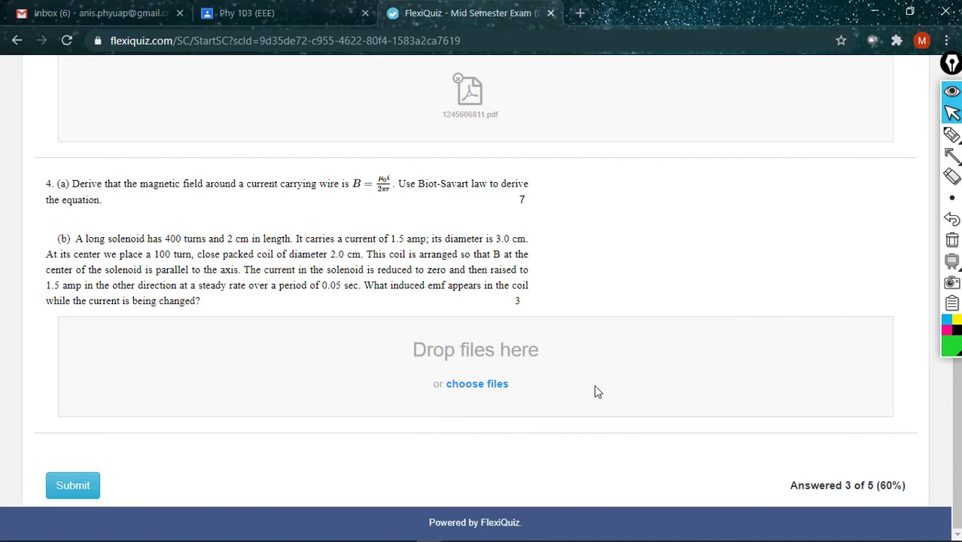
{"action": "left_click", "coordinate": [63, 488]}
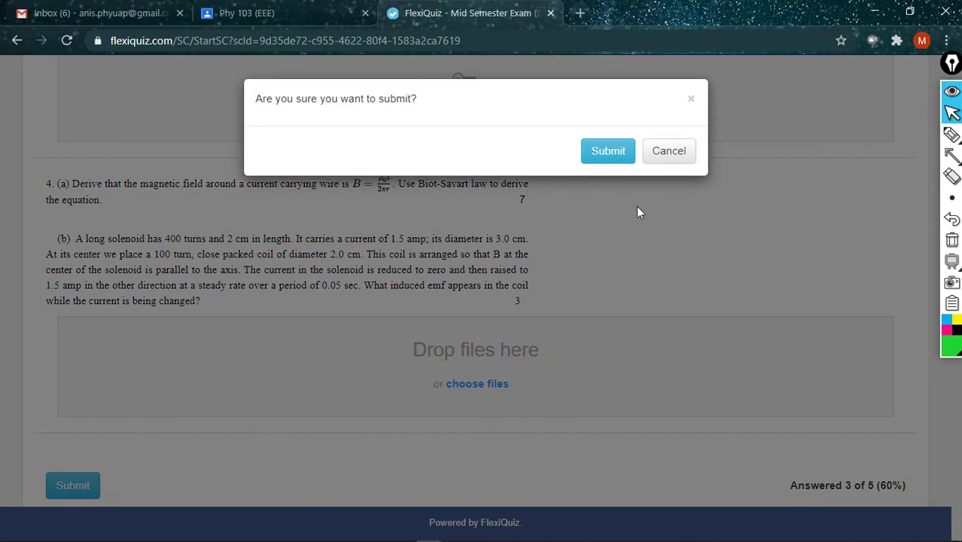
{"action": "left_click", "coordinate": [613, 155]}
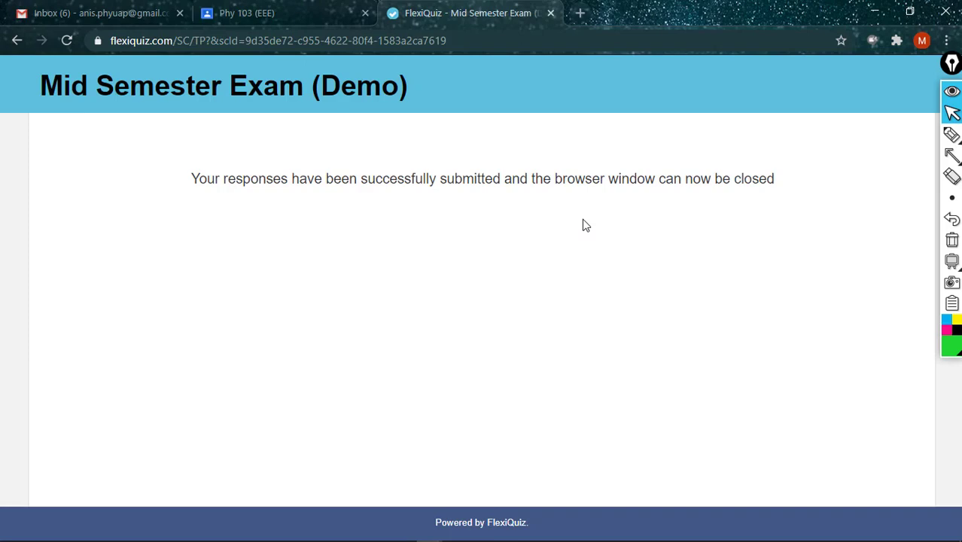
{"action": "left_click", "coordinate": [551, 14]}
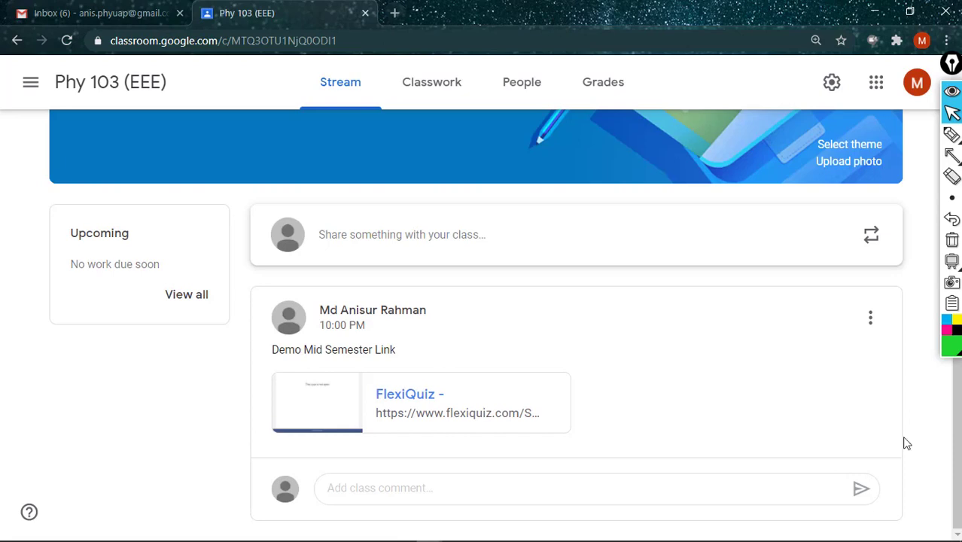